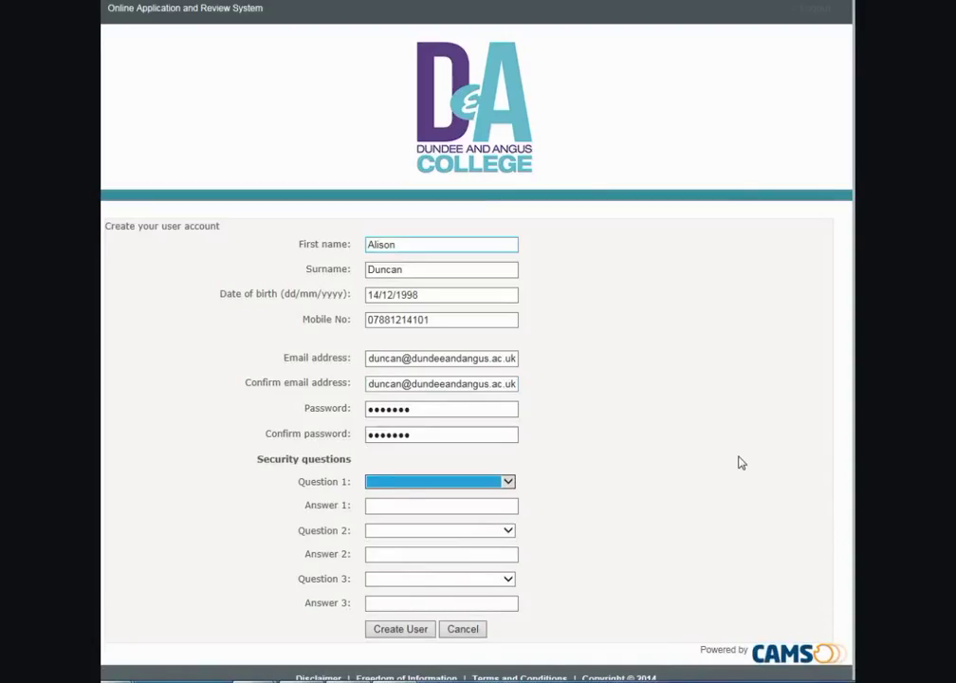
Complete the new user account form with a chosen security question and create the account
left_click(508, 484)
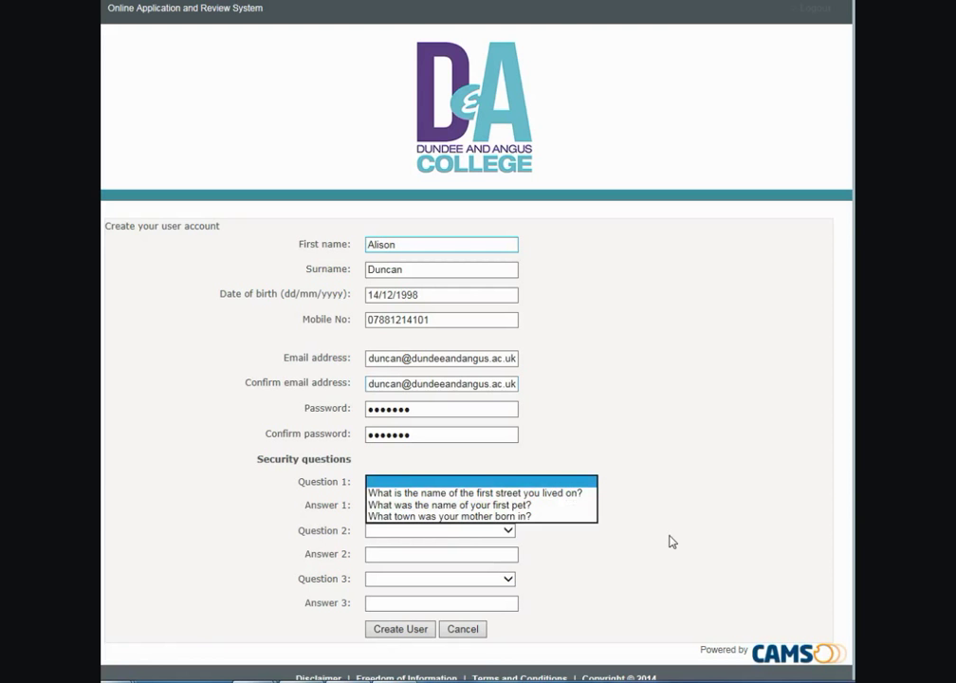
left_click(422, 634)
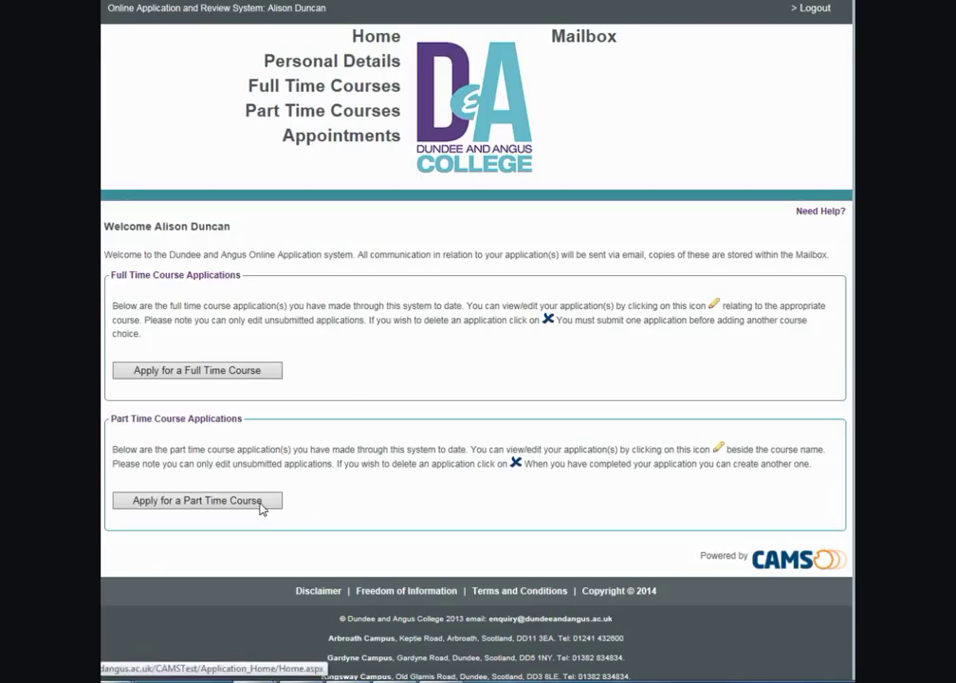
Start a part-time application for Higher Physics at the Dundee location
left_click(220, 500)
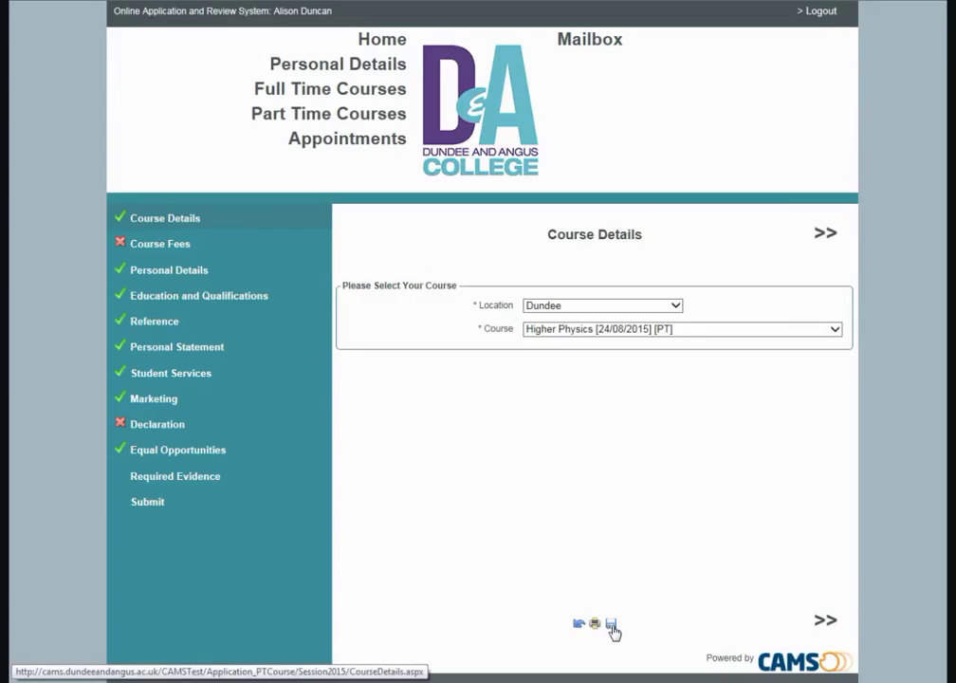
Move from Course Details on to the Course Fees page
left_click(828, 623)
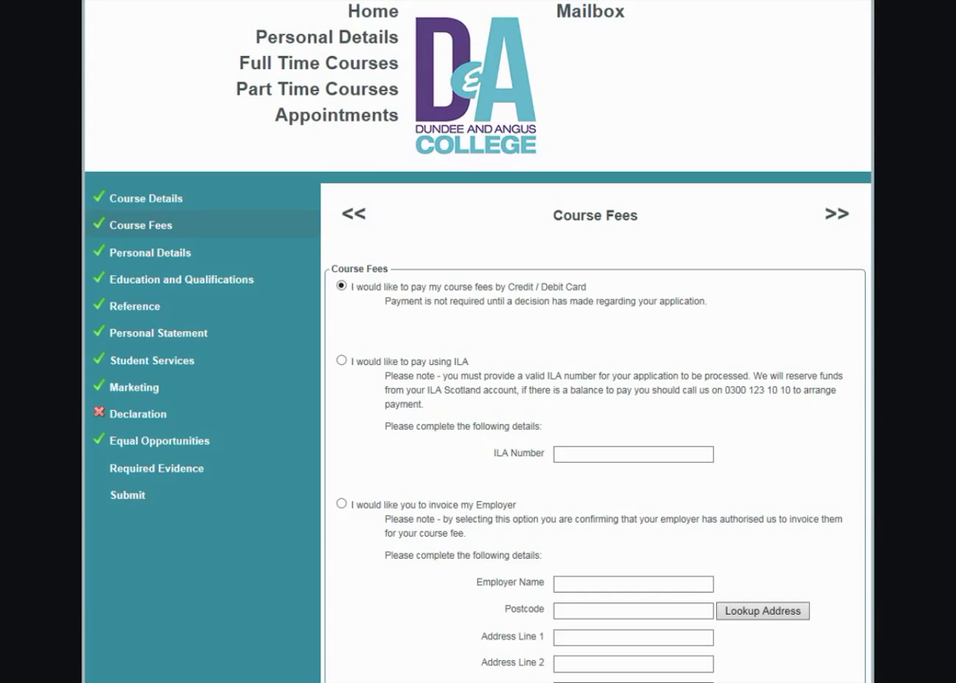
Keep Credit / Debit Card payment with no fee waiver method, and continue to Personal Details
scroll(595, 380, "down", 5)
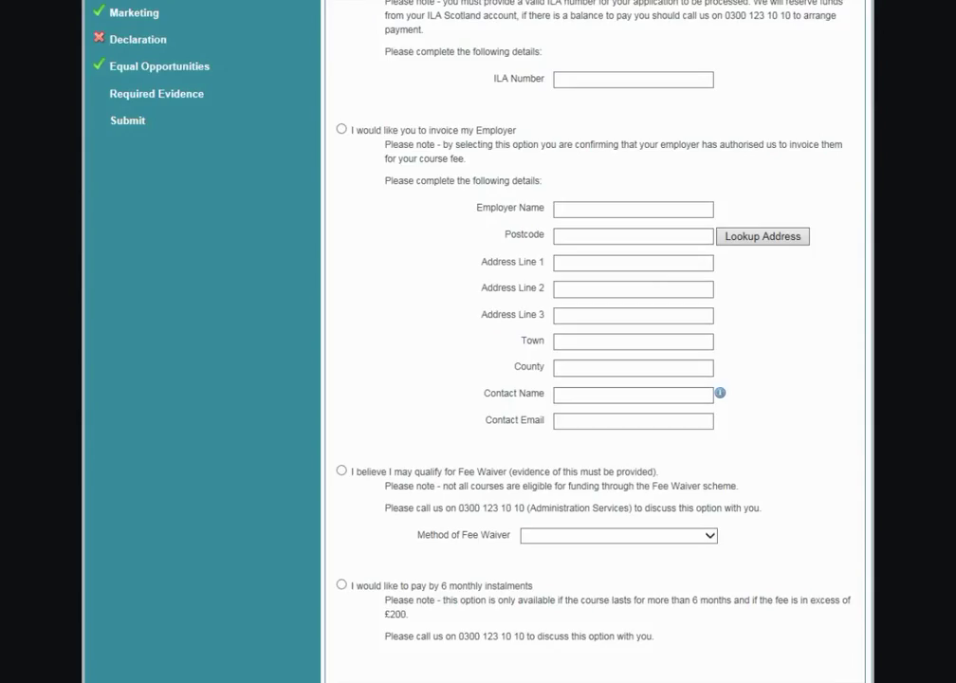
left_click(715, 537)
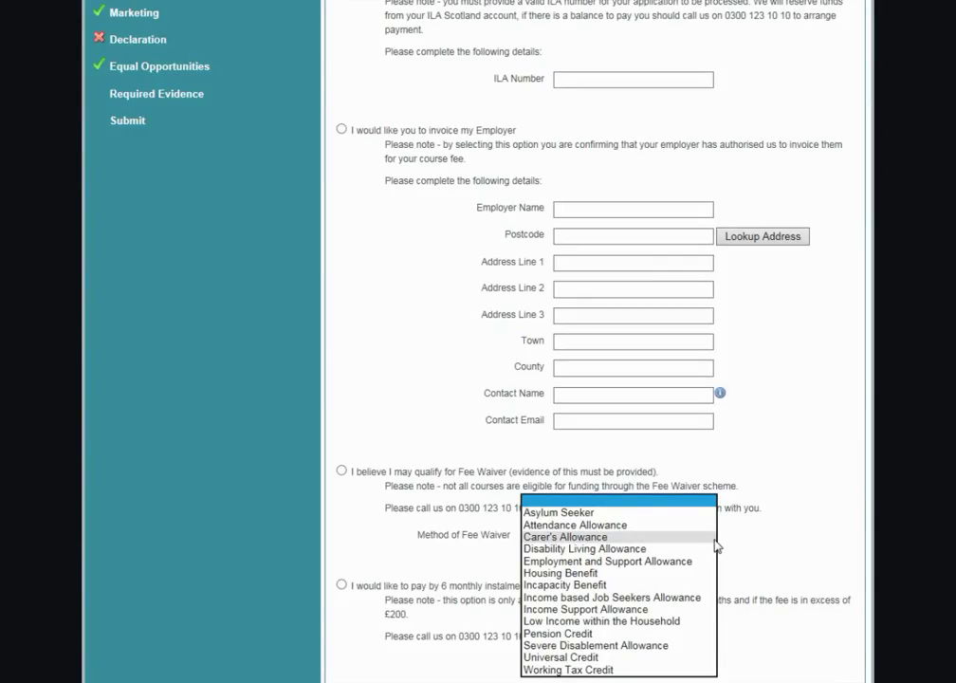
left_click(786, 536)
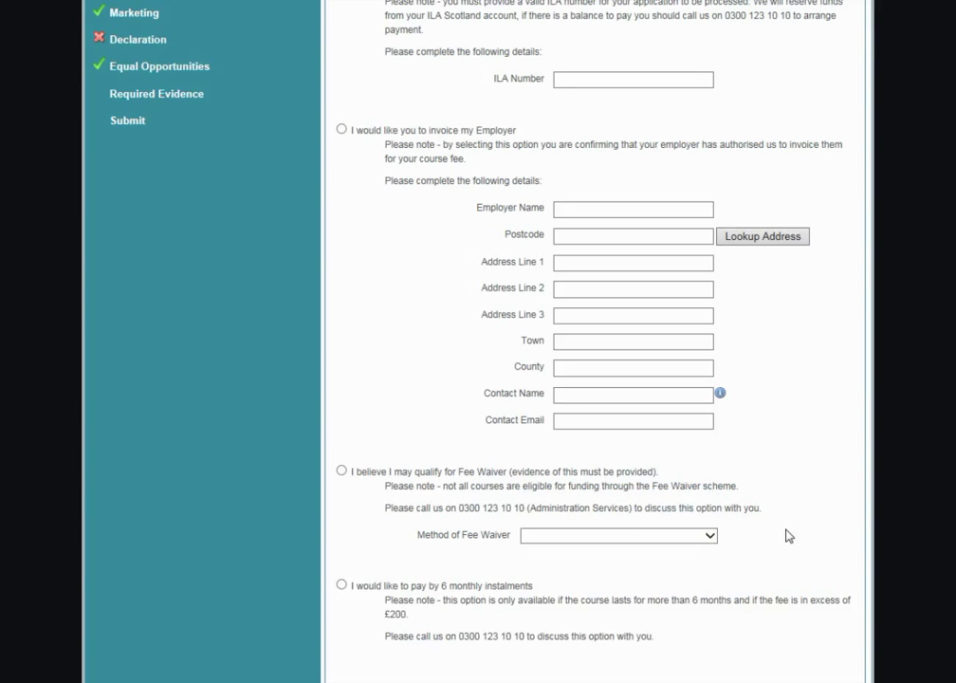
scroll(626, 520, "down", 3)
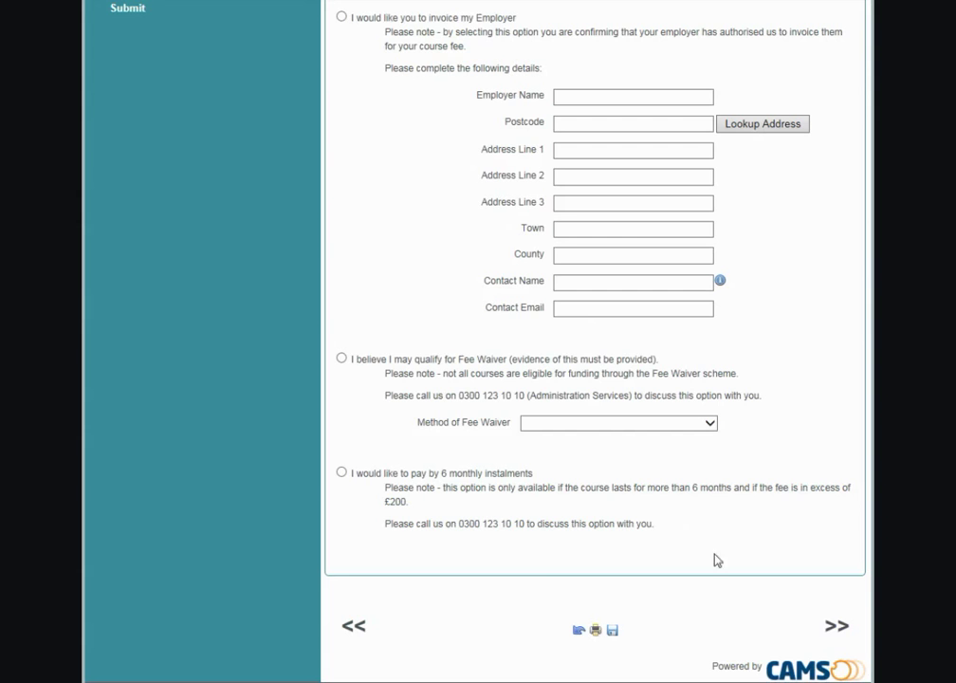
left_click(837, 628)
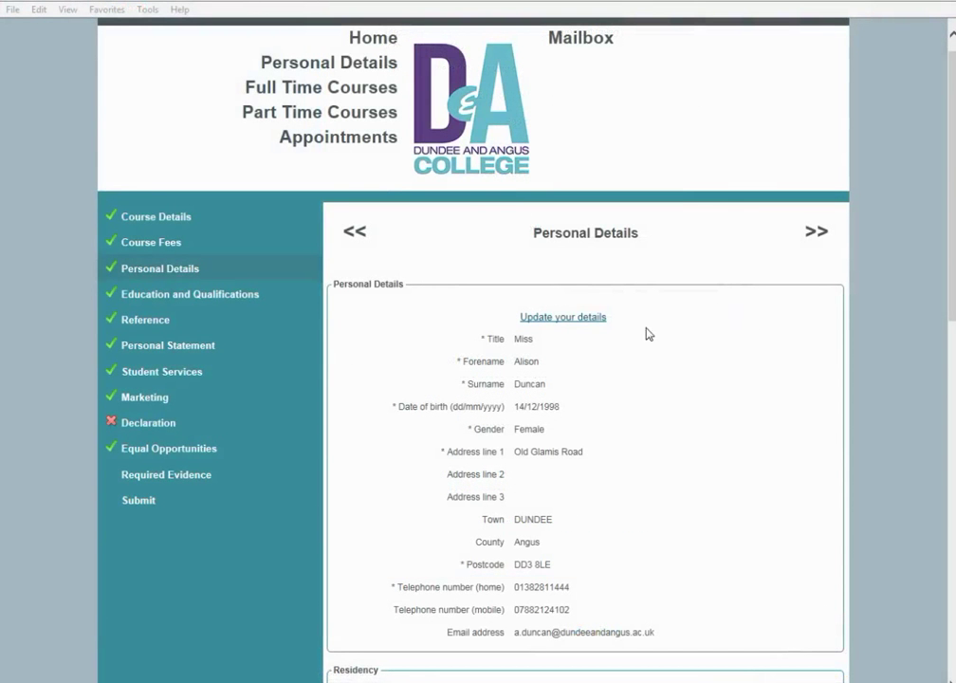
left_click(574, 320)
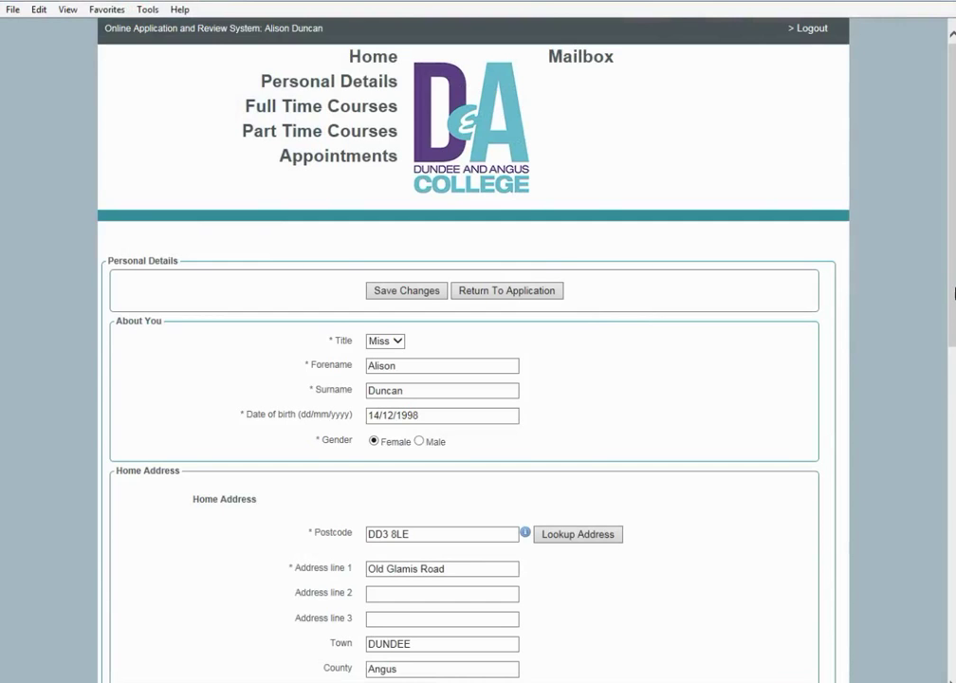
left_click_drag(954, 297, 954, 578)
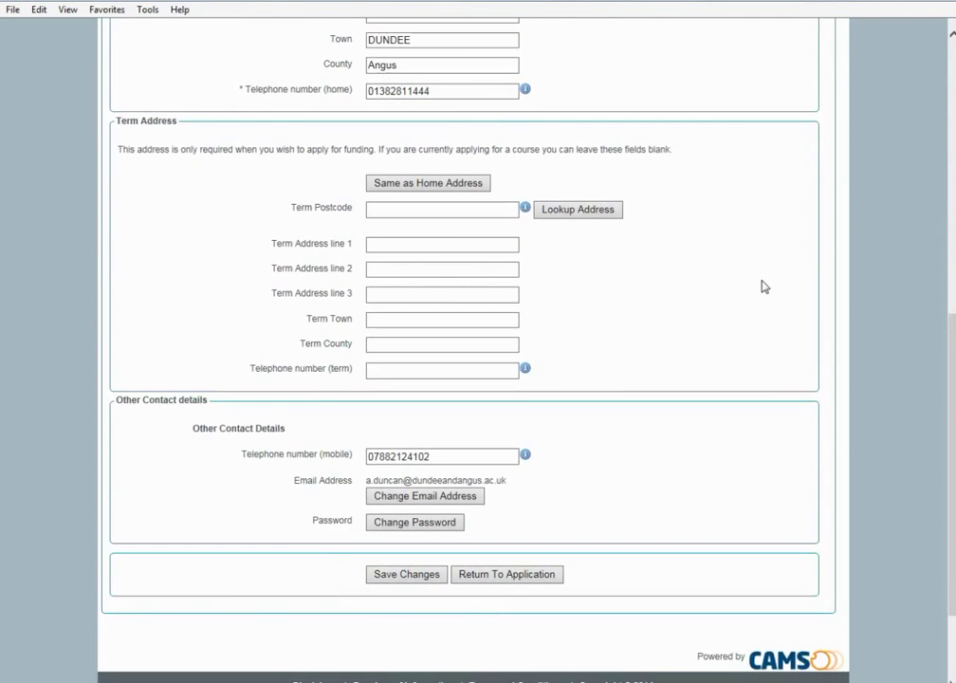
left_click(519, 576)
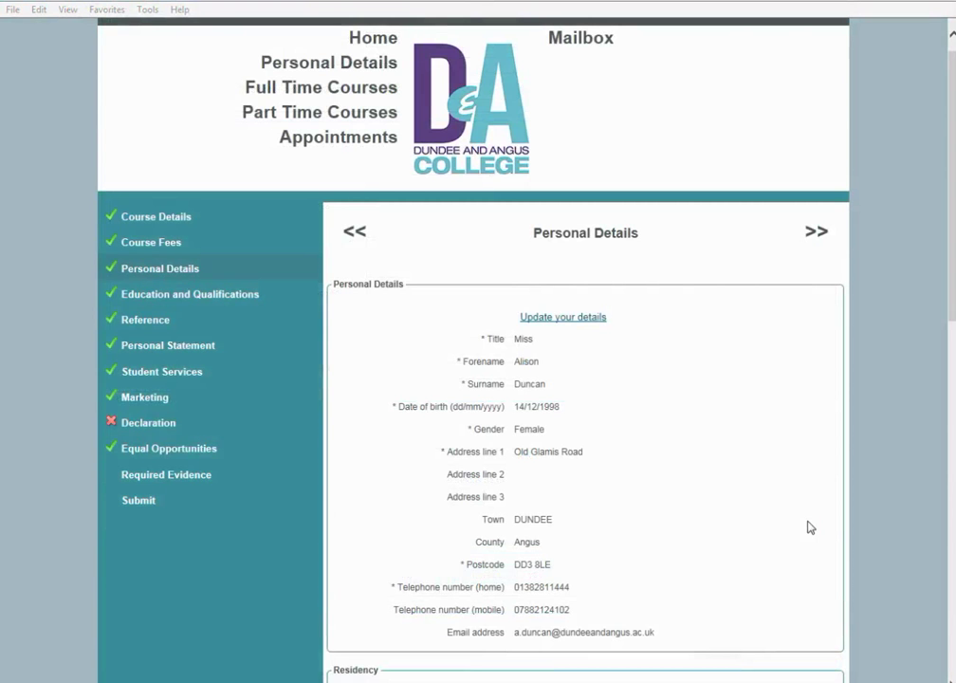
Review the prefilled residency and employment sections, then proceed to Education and Qualifications
left_click_drag(541, 338, 334, 284)
scroll(569, 427, "down", 1)
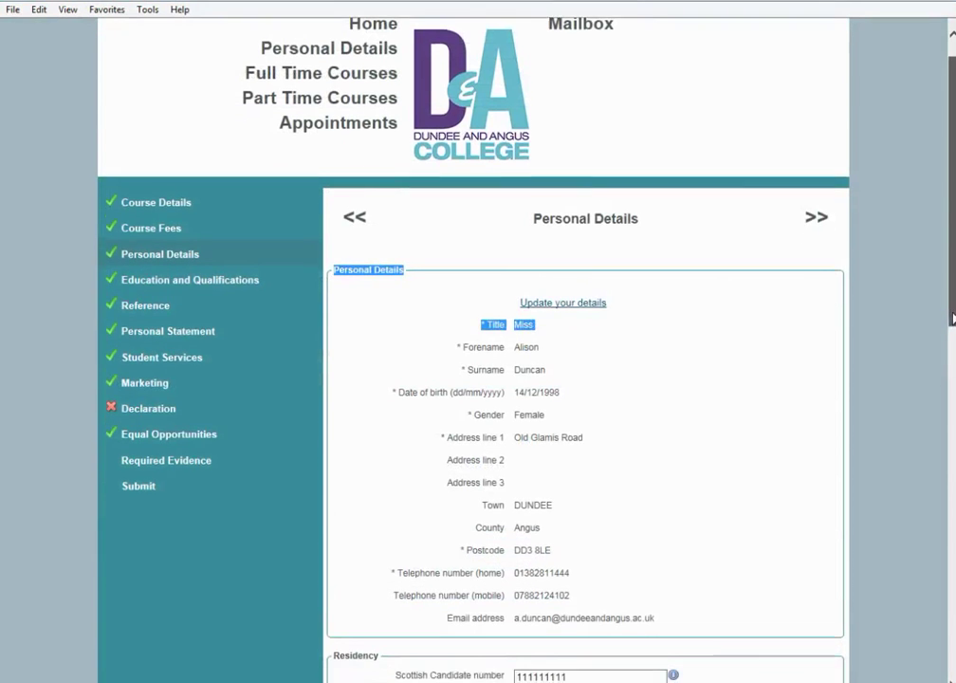
scroll(569, 380, "down", 5)
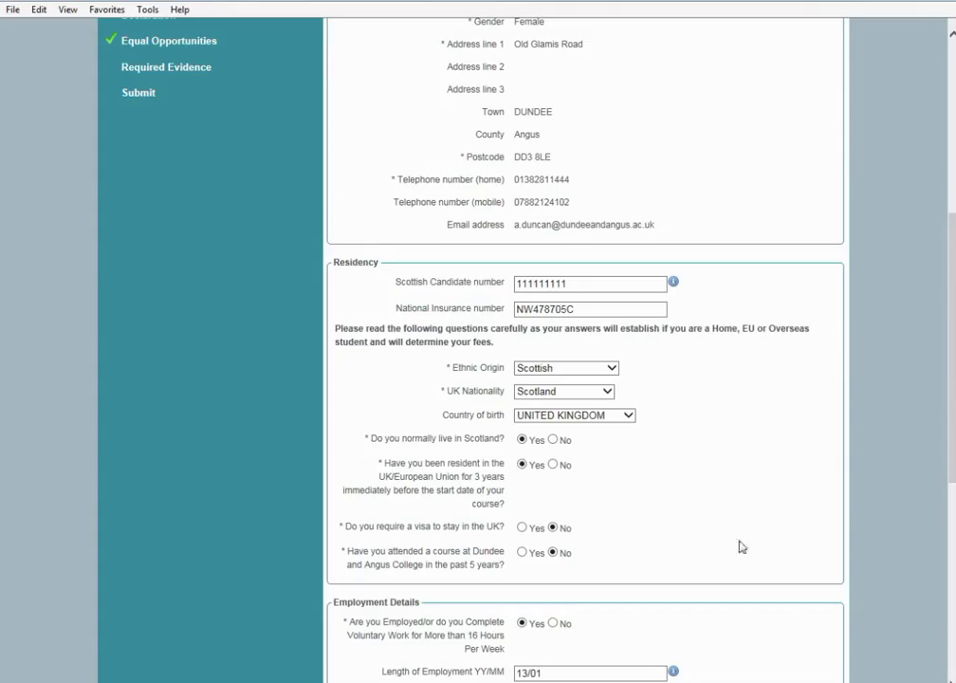
left_click_drag(948, 472, 951, 479)
scroll(939, 528, "down", 1)
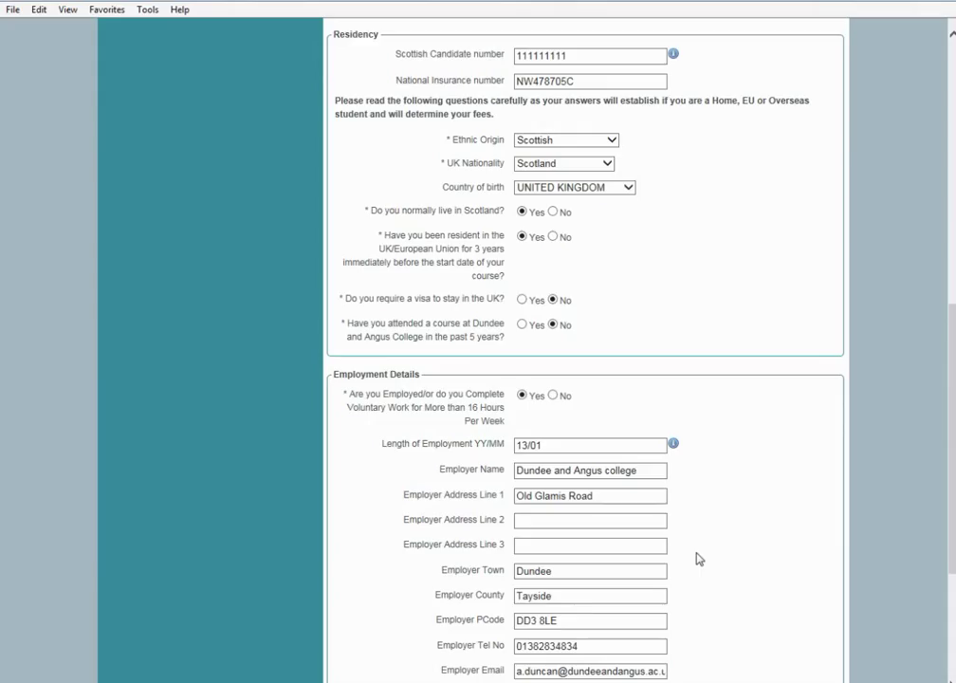
scroll(749, 408, "down", 3)
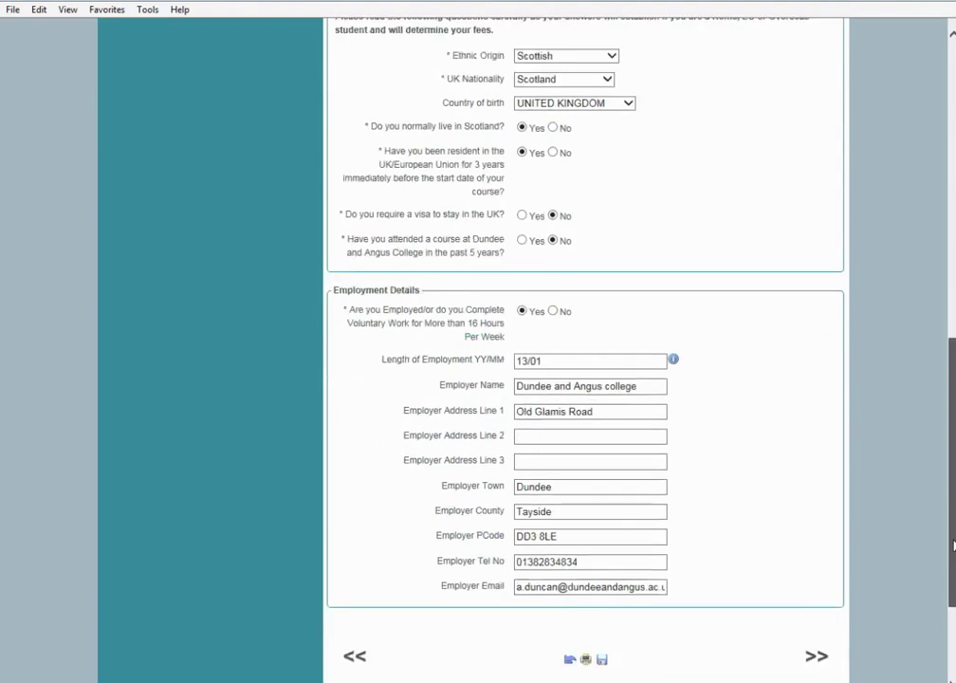
left_click(807, 518)
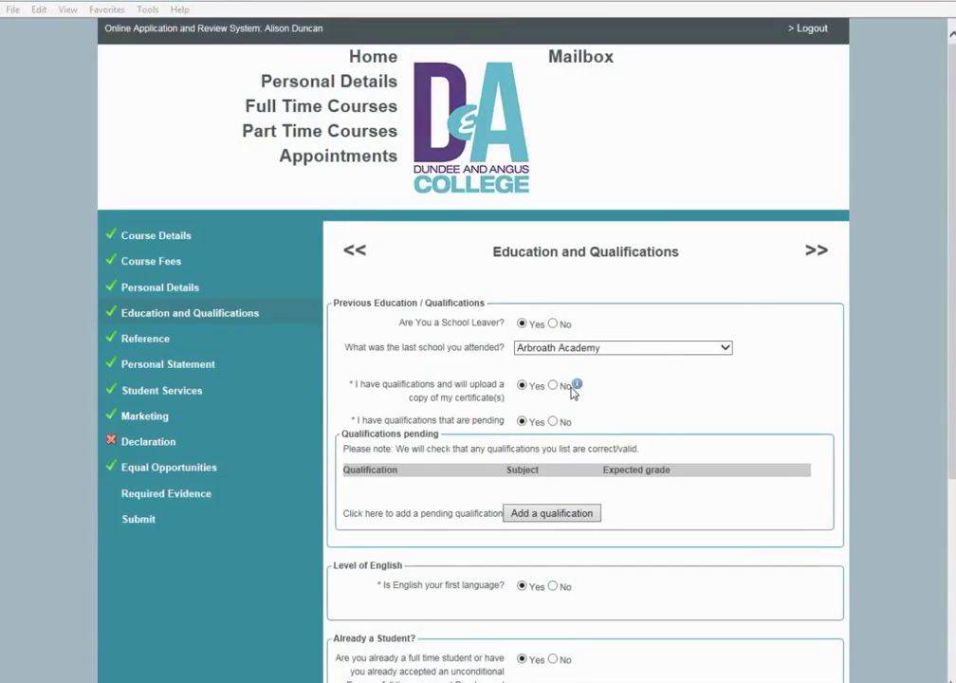
Answer Yes for uploading certificates and for pending qualifications, and begin a pending qualification entry
mouse_move(576, 385)
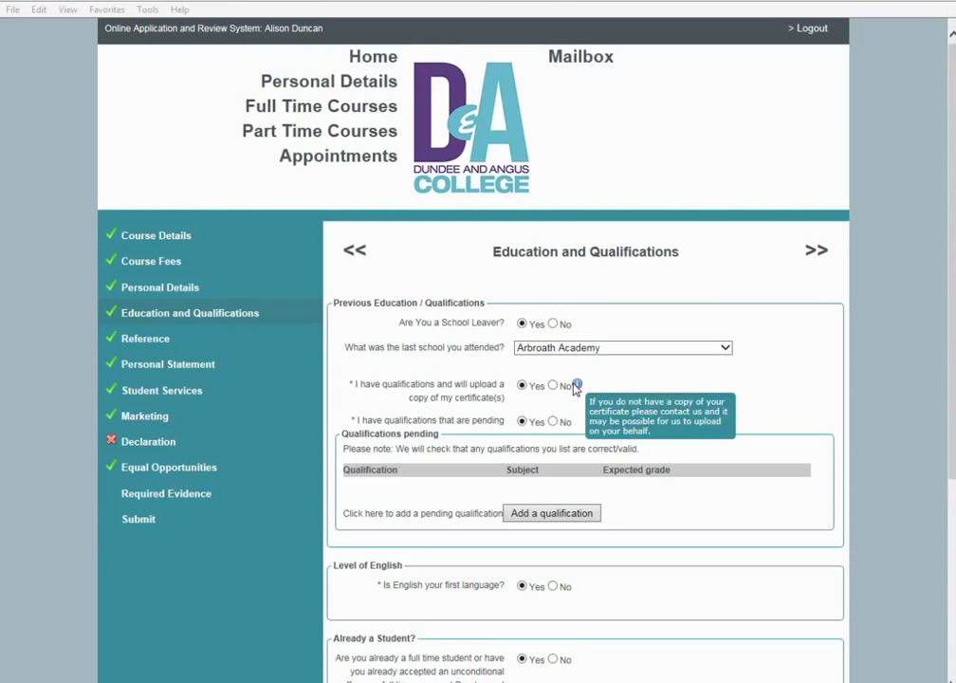
left_click(555, 517)
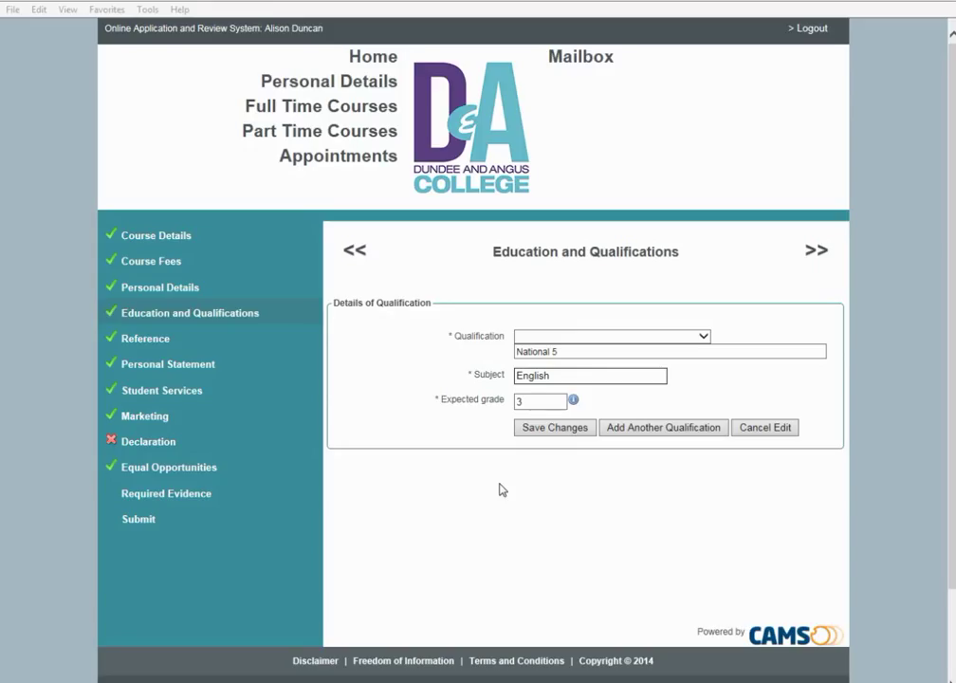
Save the pending National 5 English qualification with expected grade 3
left_click(570, 431)
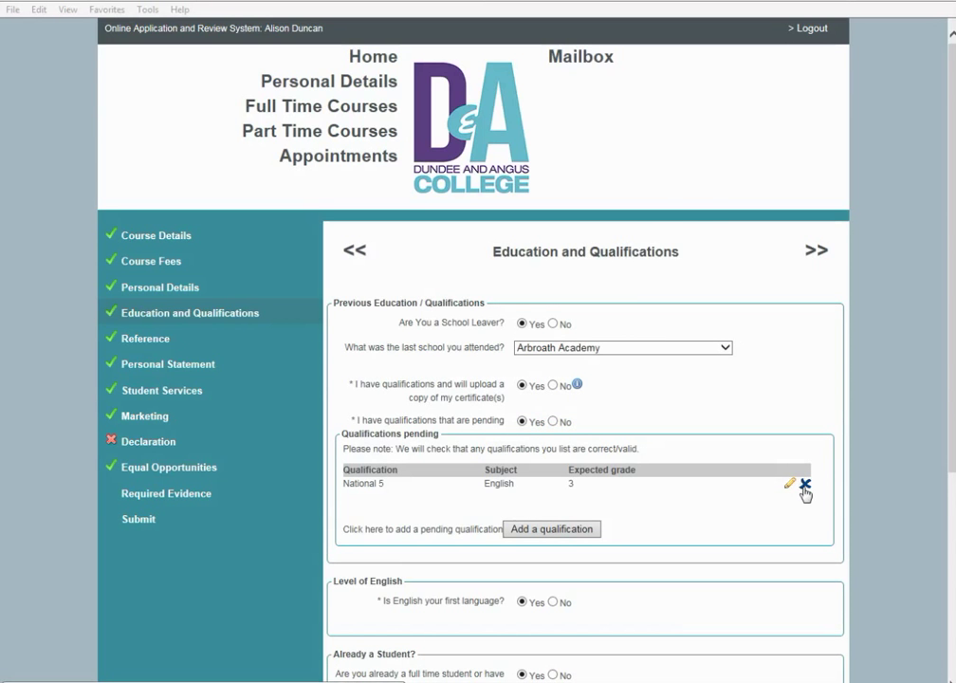
Scroll past the listed qualifications and proceed to the Reference page
scroll(866, 636, "down", 2)
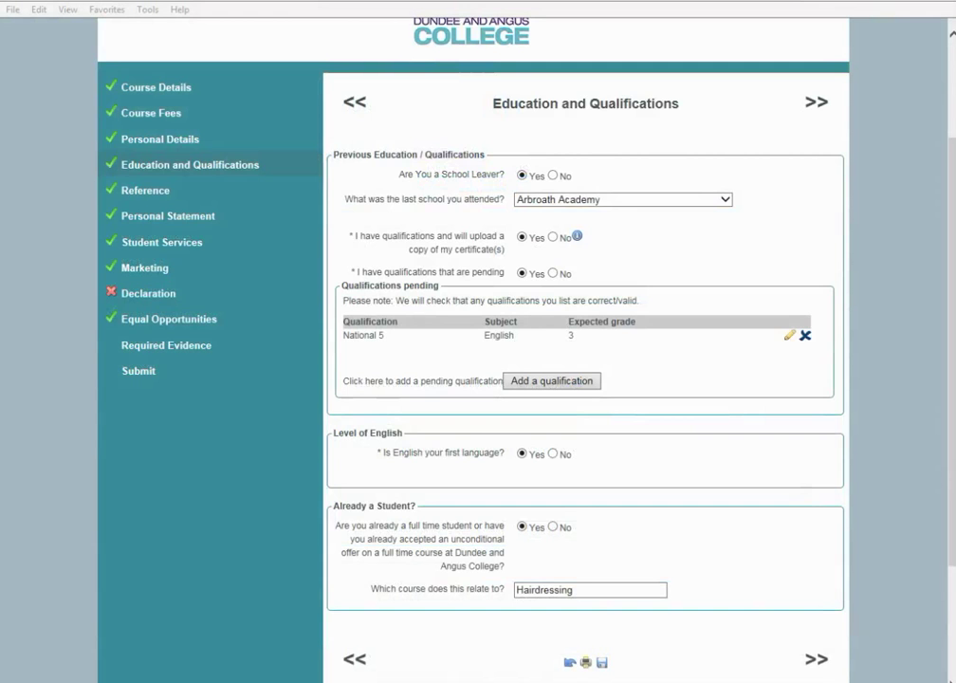
scroll(866, 636, "down", 1)
scroll(802, 599, "down", 1)
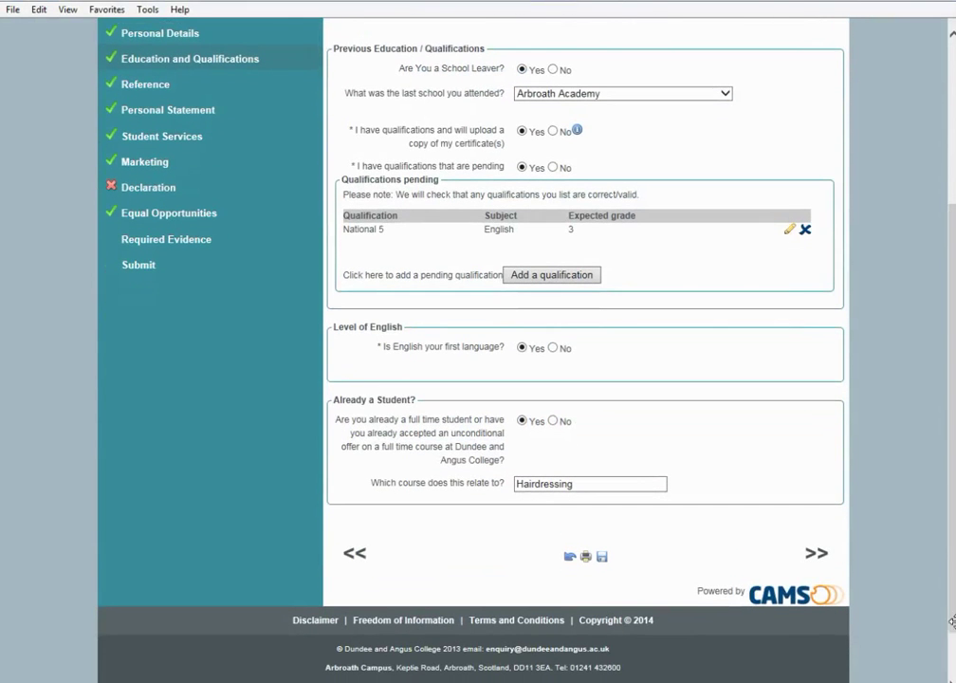
left_click(814, 554)
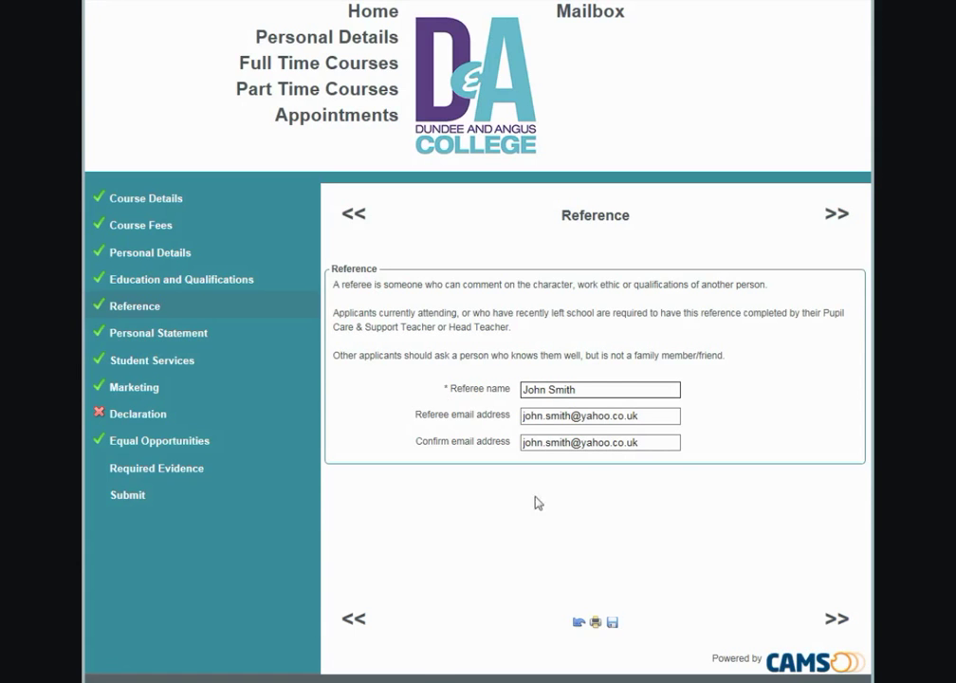
With the referee's name and confirmed e-mail entered, proceed to the Personal Statement page
left_click(848, 622)
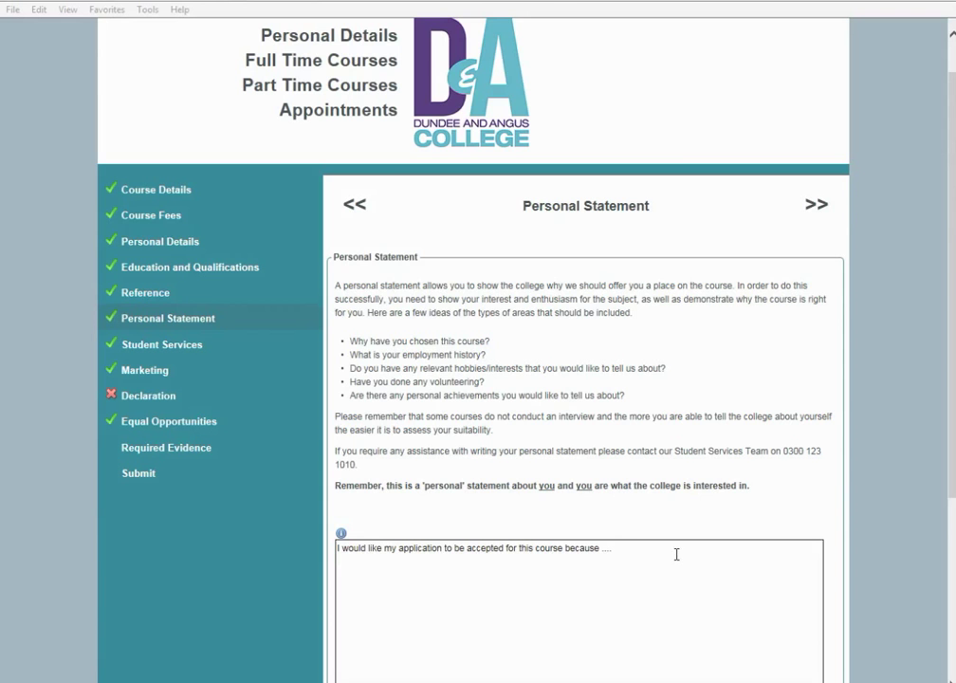
Leave the personal statement's opening sentence as written and continue to Student Services
scroll(952, 603, "down", 2)
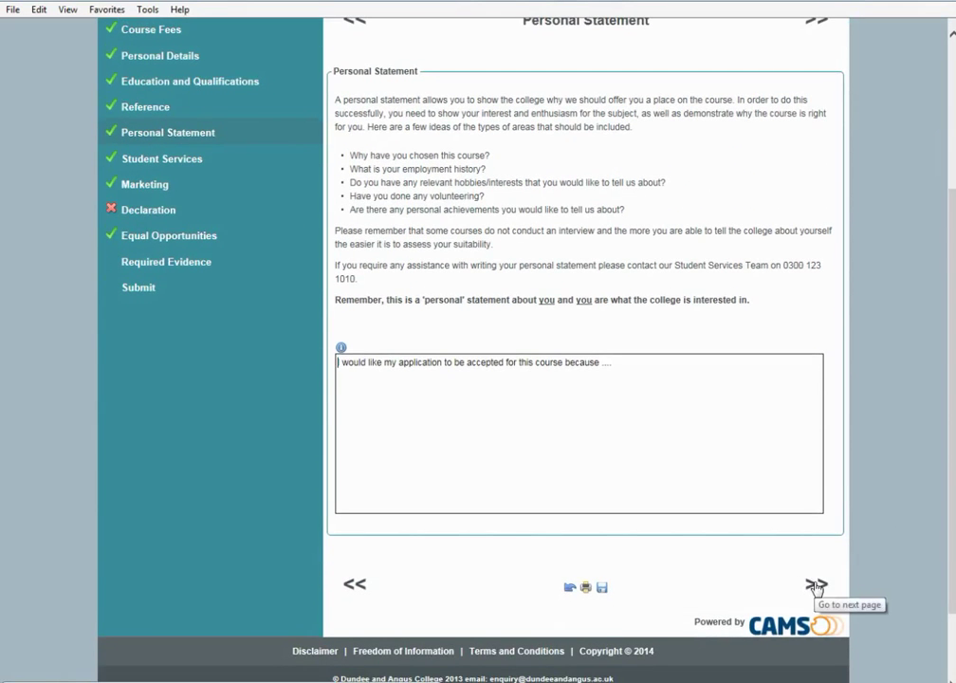
left_click(815, 586)
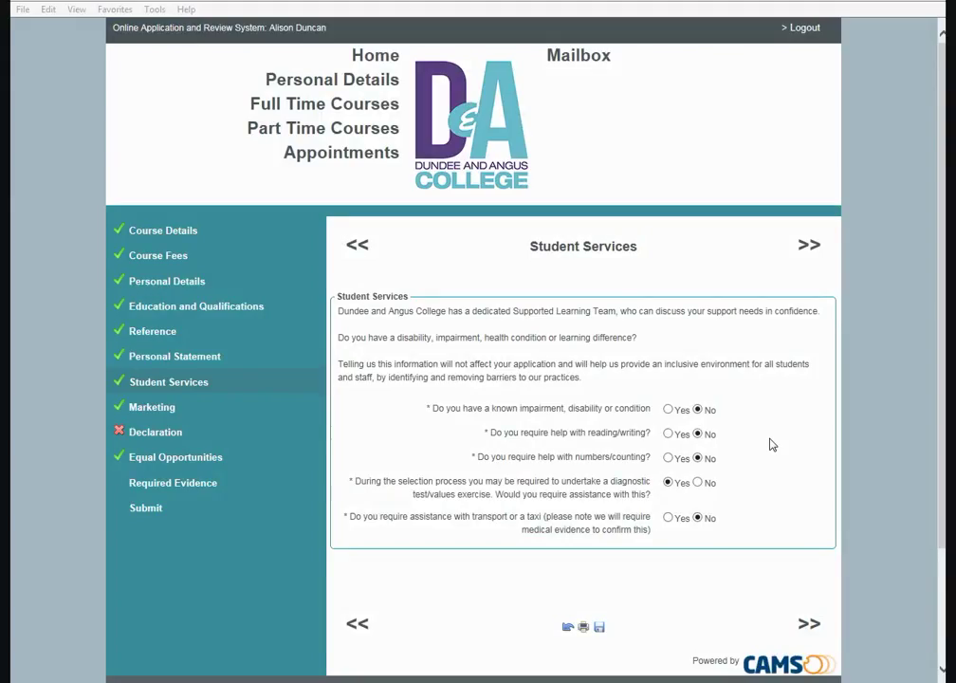
Confirm the Student Services answers, with help requested only for the diagnostic test, and go to Marketing
scroll(882, 474, "down", 1)
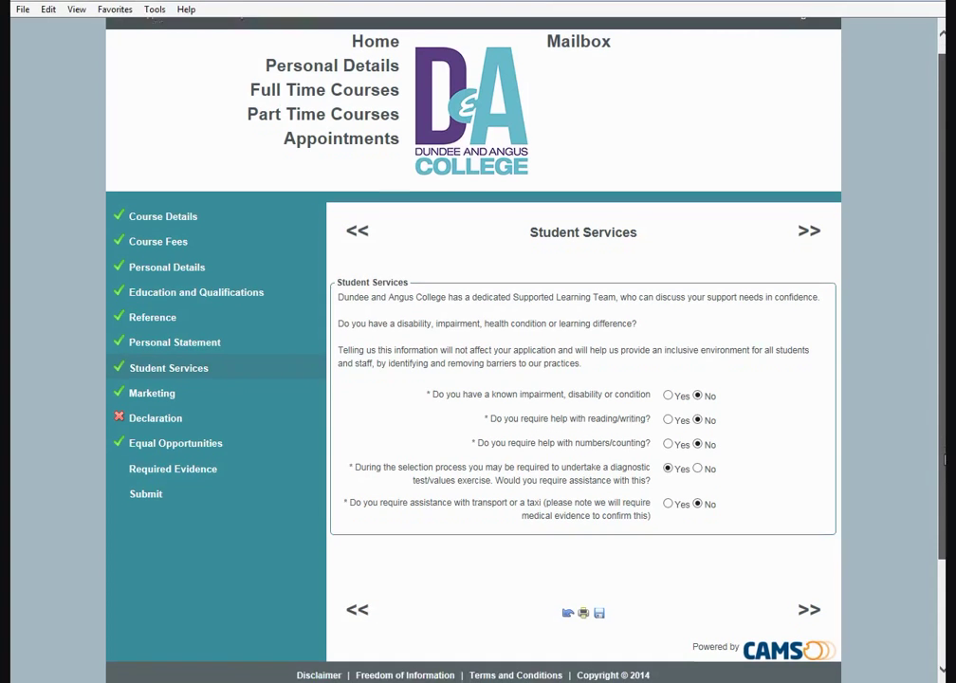
left_click(809, 573)
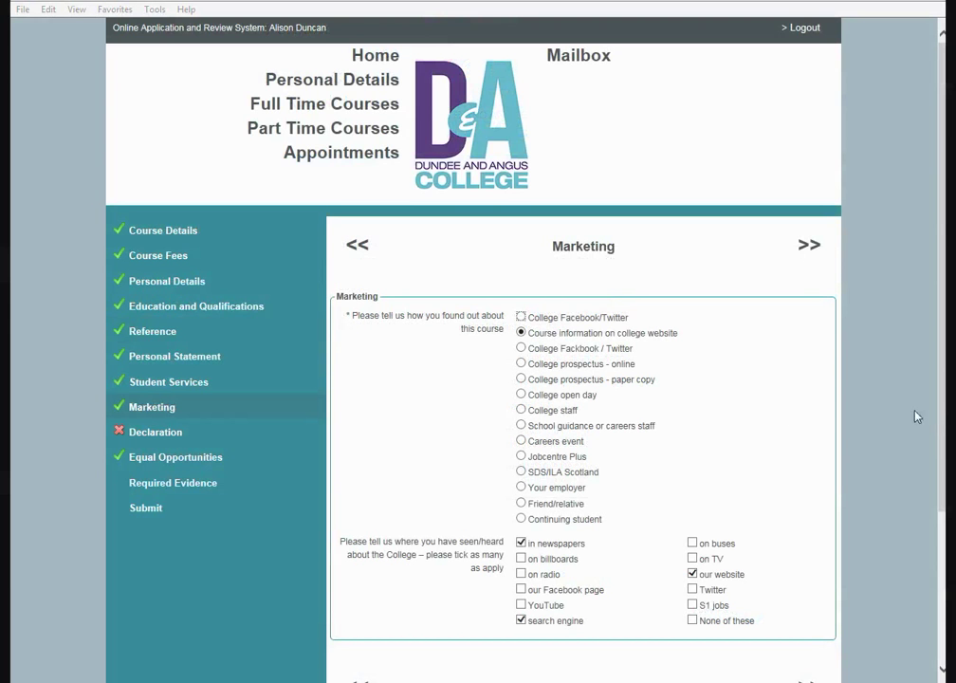
Keep college website as the course source, with newspapers, search engine and our website ticked, and proceed
scroll(939, 415, "down", 2)
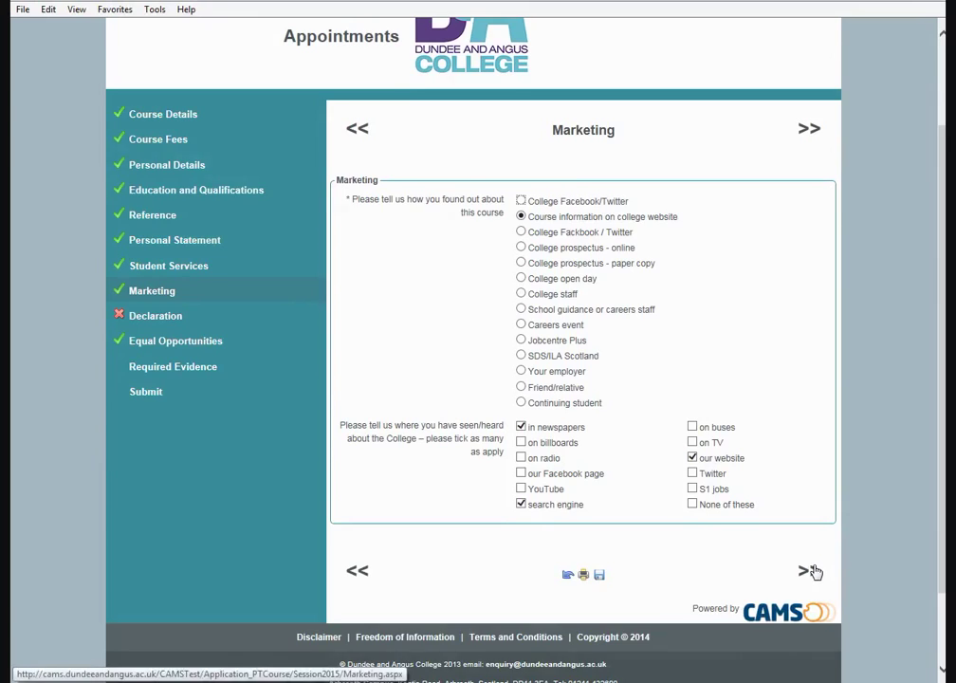
left_click(813, 572)
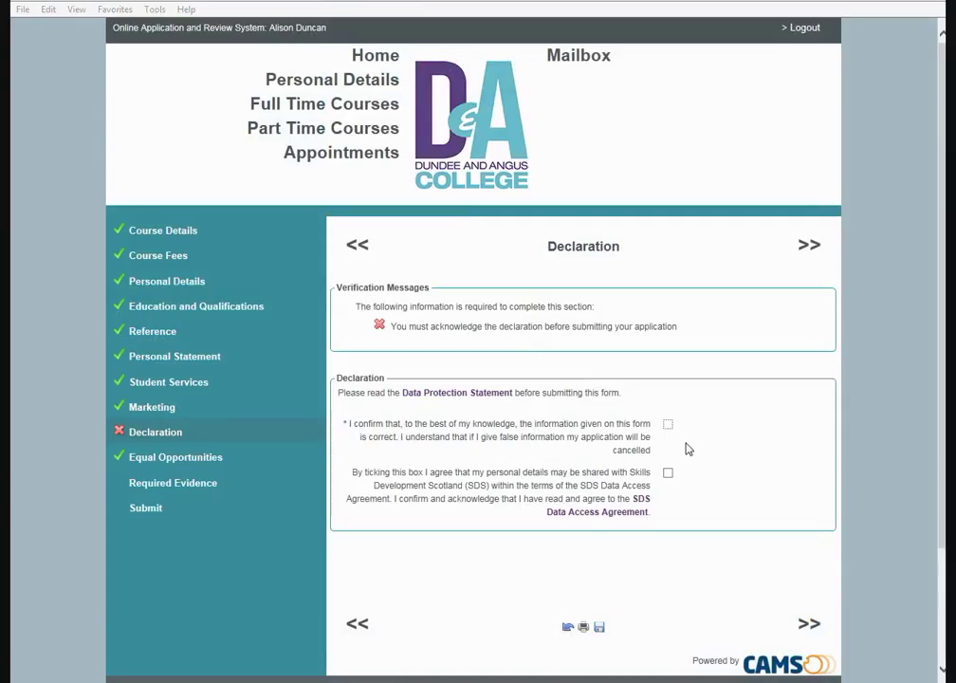
Confirm the information is correct and agree to share details with Skills Development Scotland
left_click(668, 425)
left_click(669, 475)
left_click(806, 622)
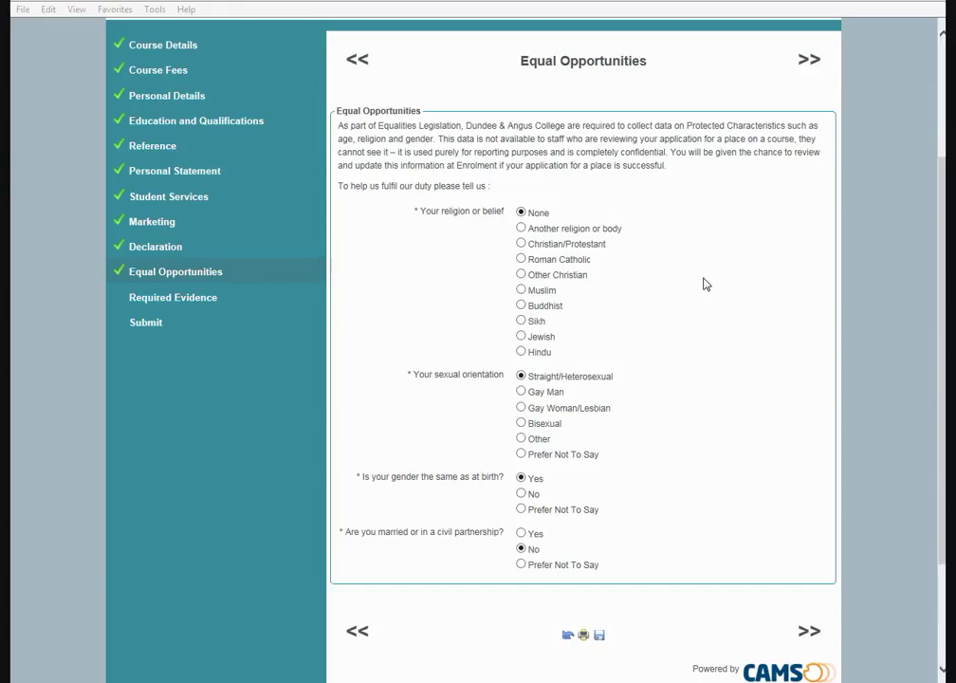
Save the Equal Opportunities answers: religion None, Straight/Heterosexual, gender same as birth Yes, married No
left_click(806, 633)
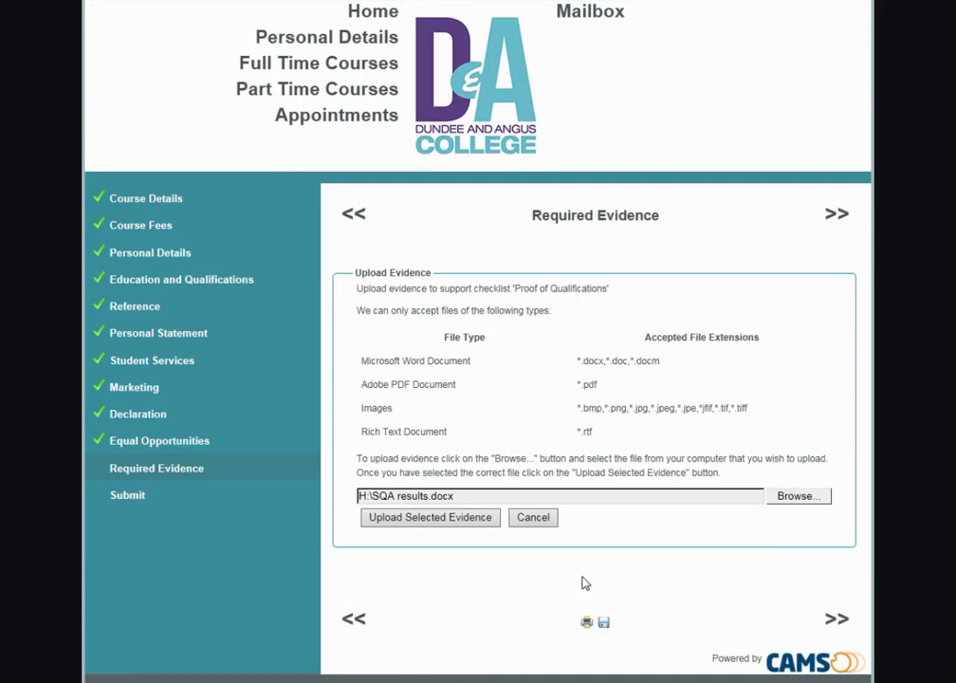
Upload SQA results.docx as Proof of Qualifications, then submit the application
left_click(465, 523)
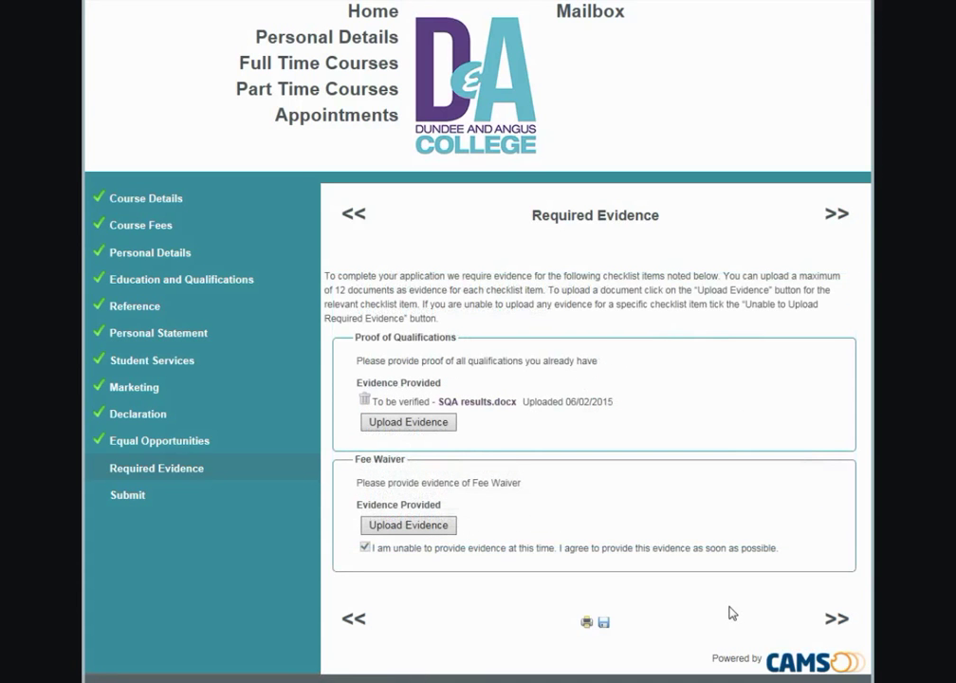
left_click(836, 619)
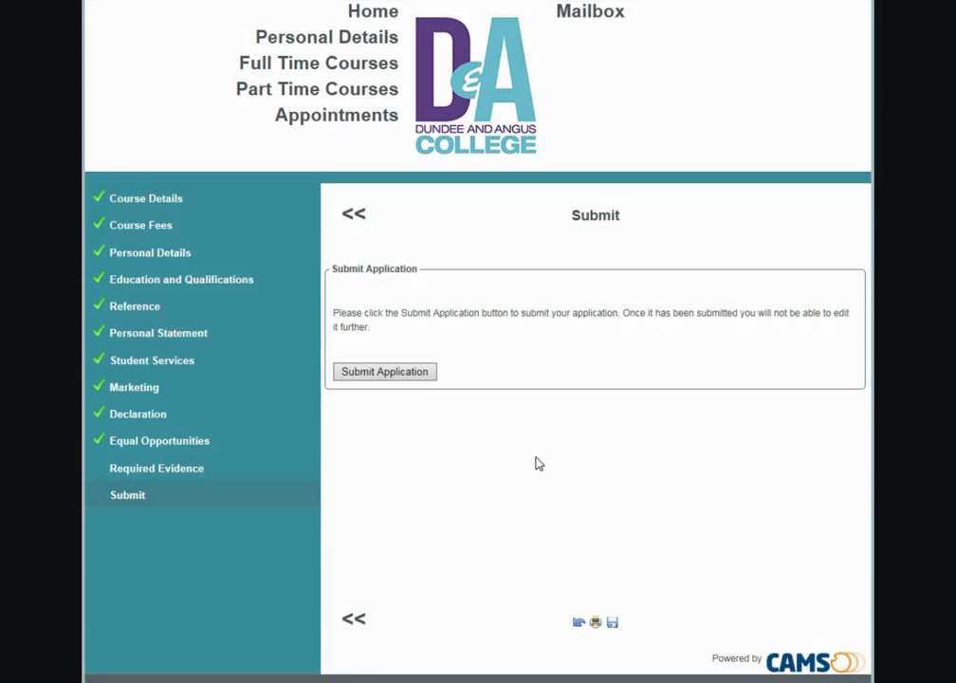
left_click(388, 371)
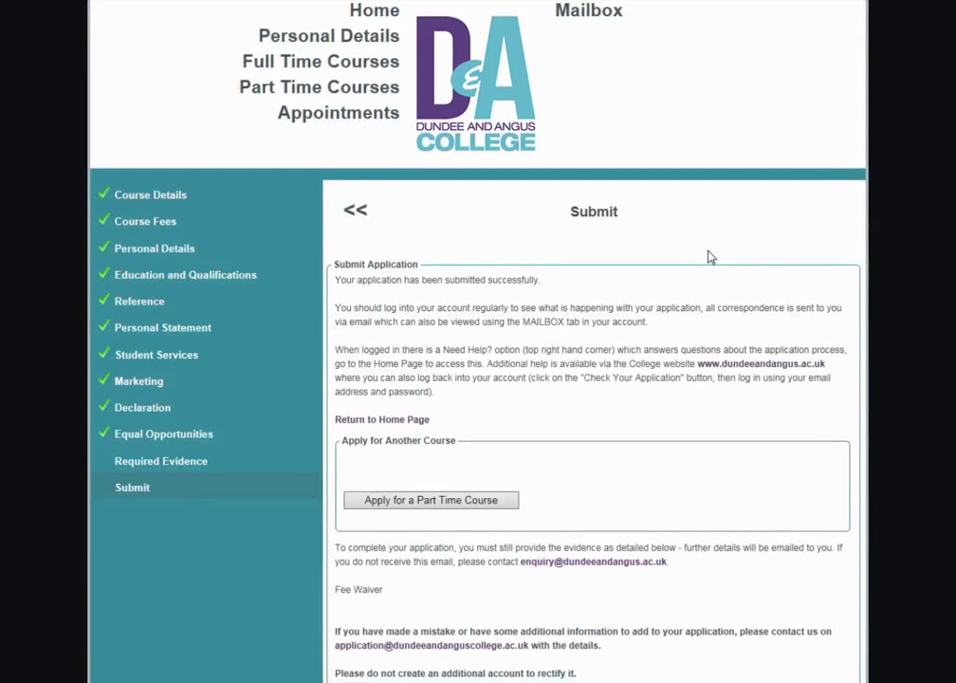